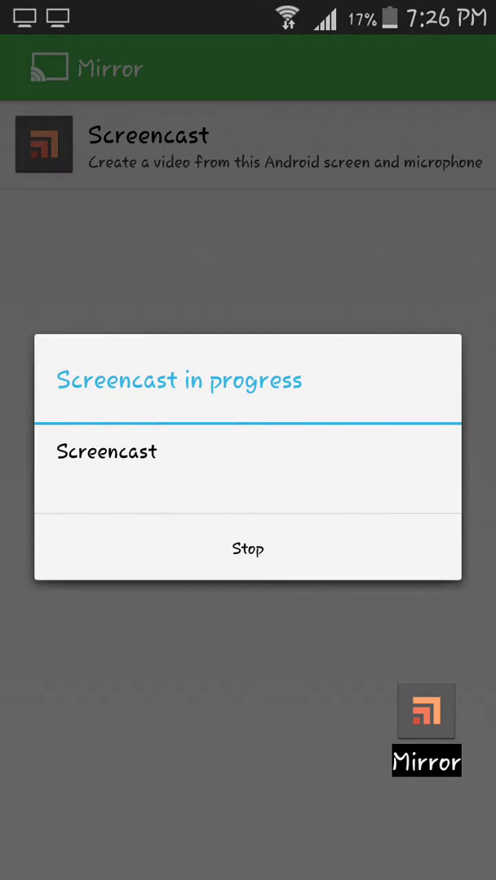
- Leave Mirror running, launch Settings from the app drawer, and show its More tab
key(Home)
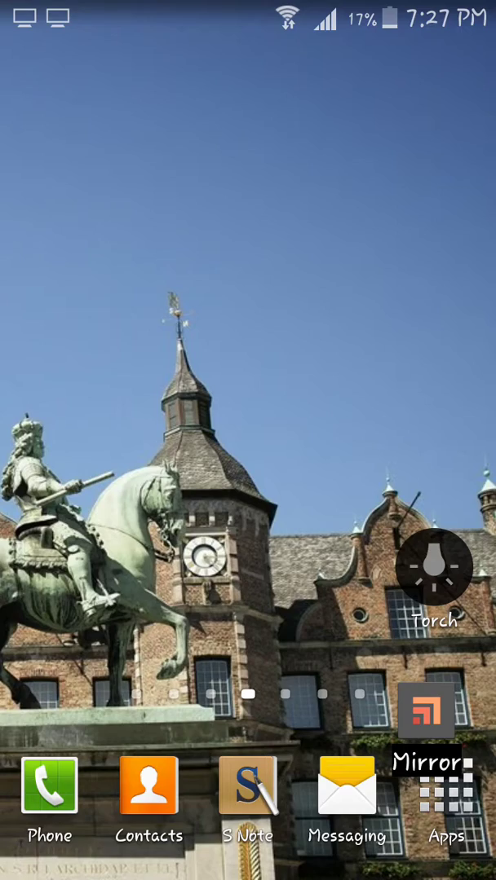
click(446, 795)
drag(122, 408, 408, 408)
click(245, 326)
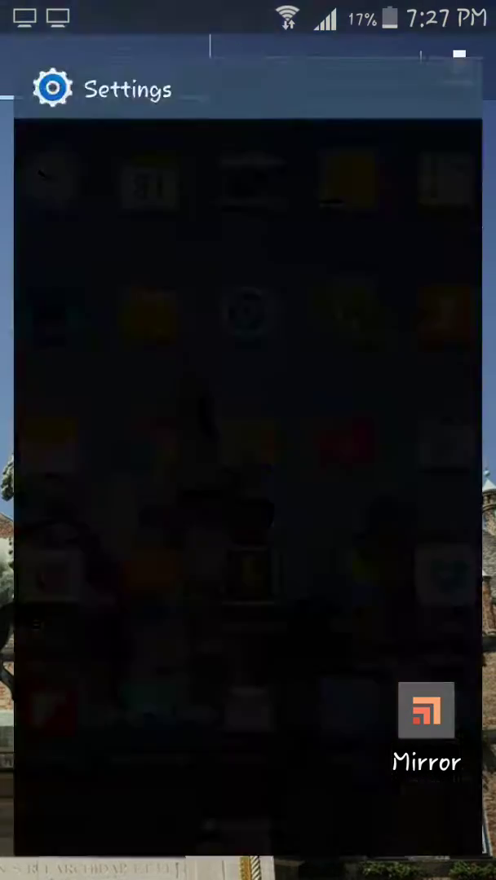
click(434, 78)
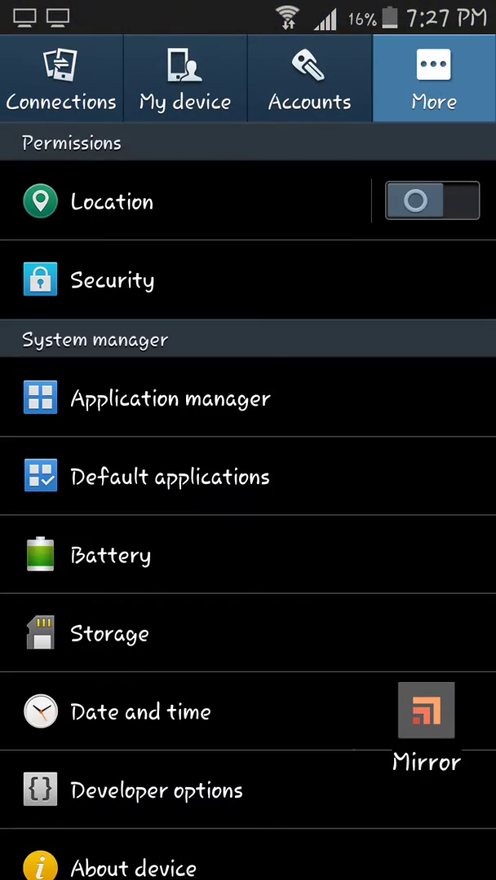
drag(286, 625, 322, 269)
- In About device, tap Build number three times to confirm developer mode, then go back
click(132, 844)
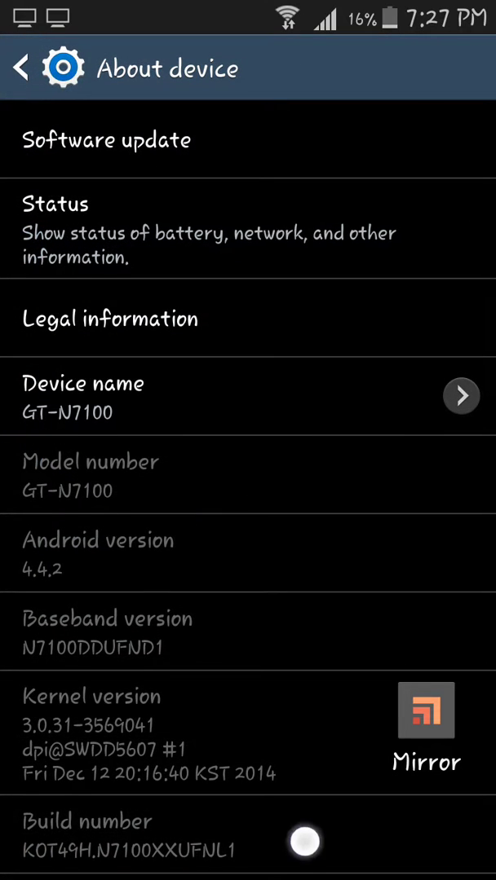
drag(302, 807, 313, 571)
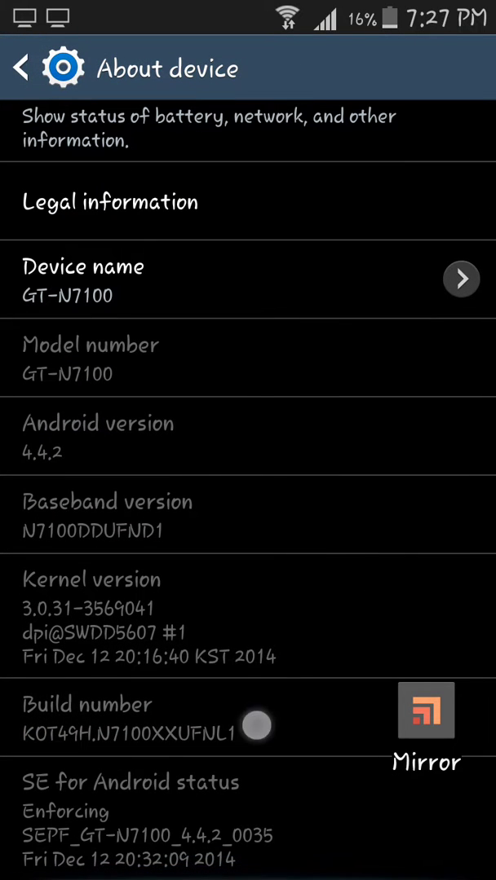
click(257, 726)
click(277, 717)
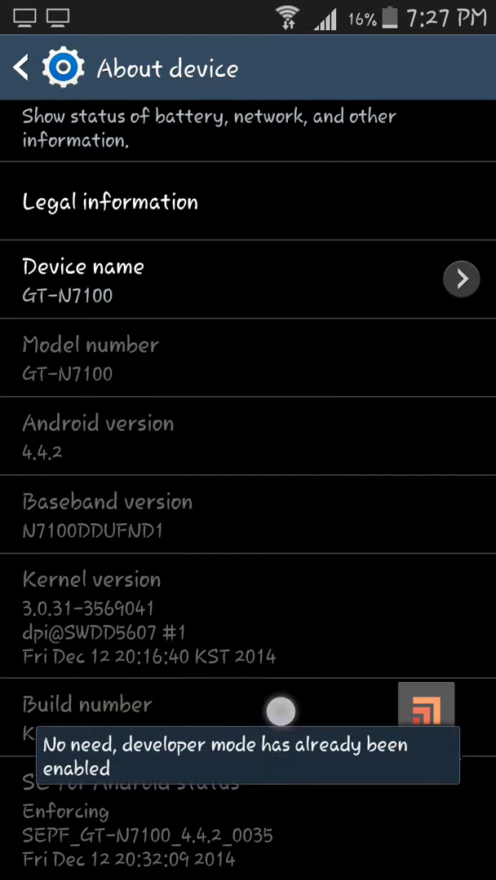
click(281, 717)
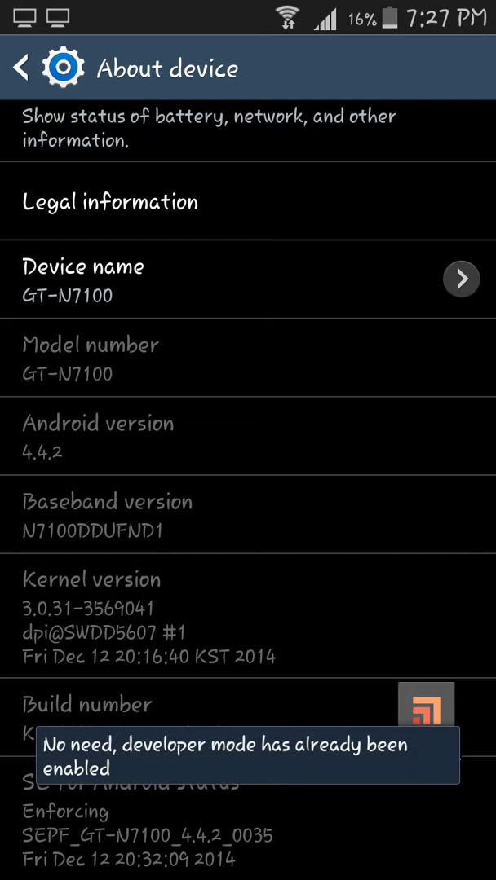
key(Escape)
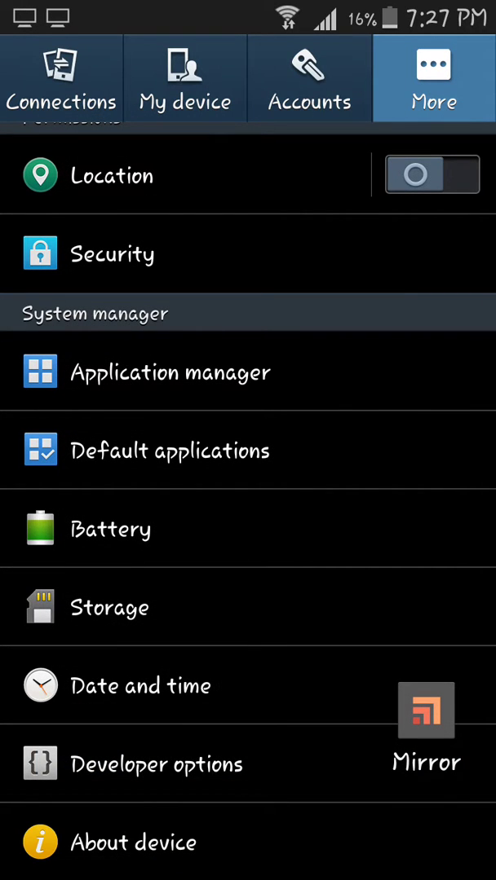
- In Developer options, toggle USB debugging off and on, accepting the Allow USB debugging prompt
click(257, 766)
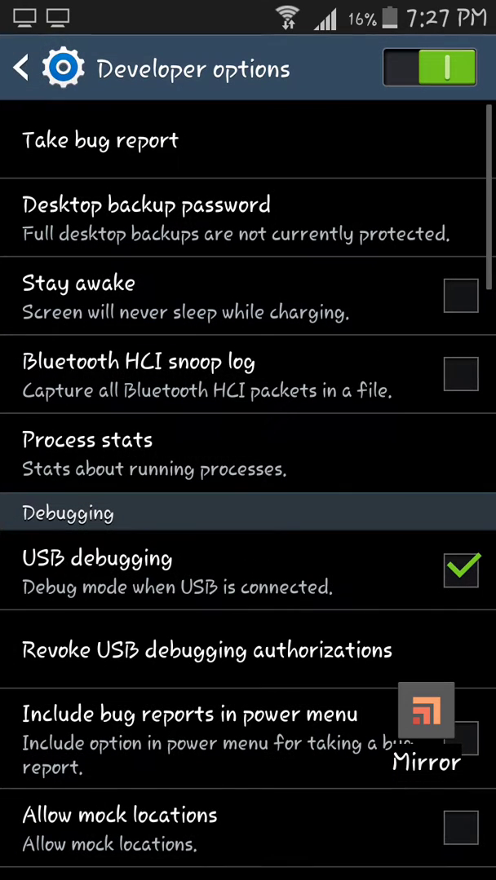
drag(289, 751, 266, 782)
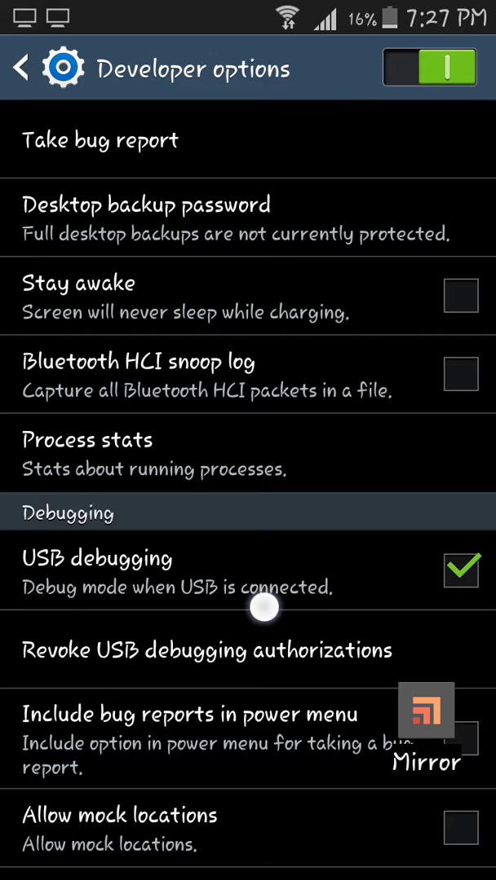
mouse_move(221, 620)
mouse_down()
mouse_move(227, 578)
mouse_move(237, 762)
mouse_up()
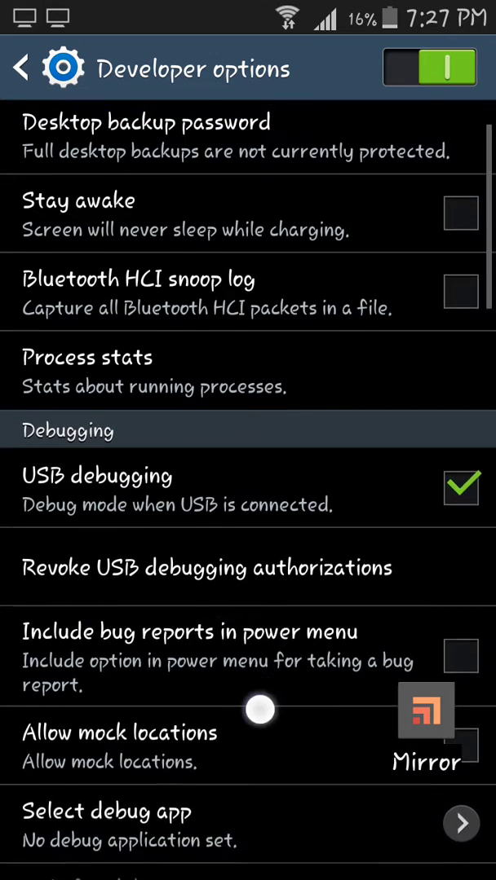
click(384, 562)
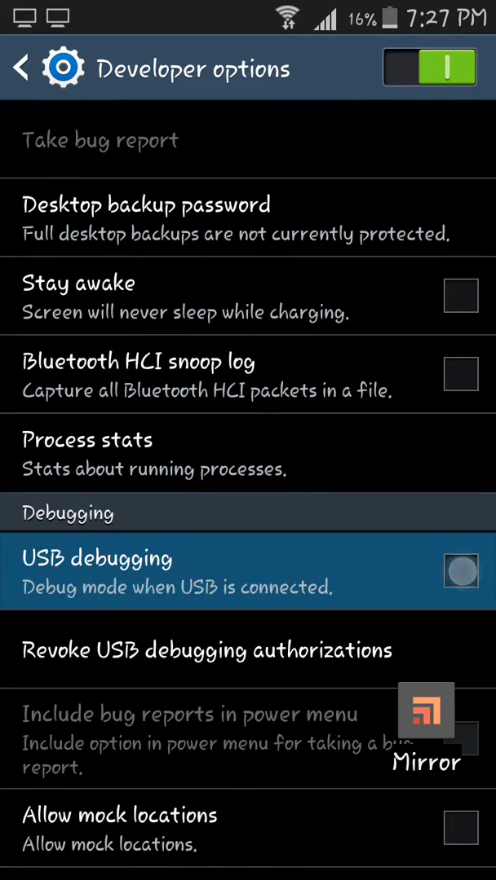
click(460, 568)
click(383, 603)
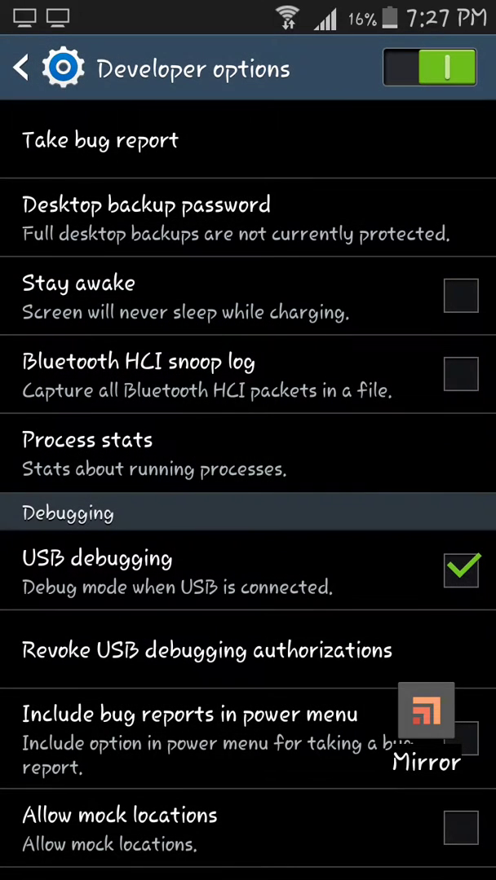